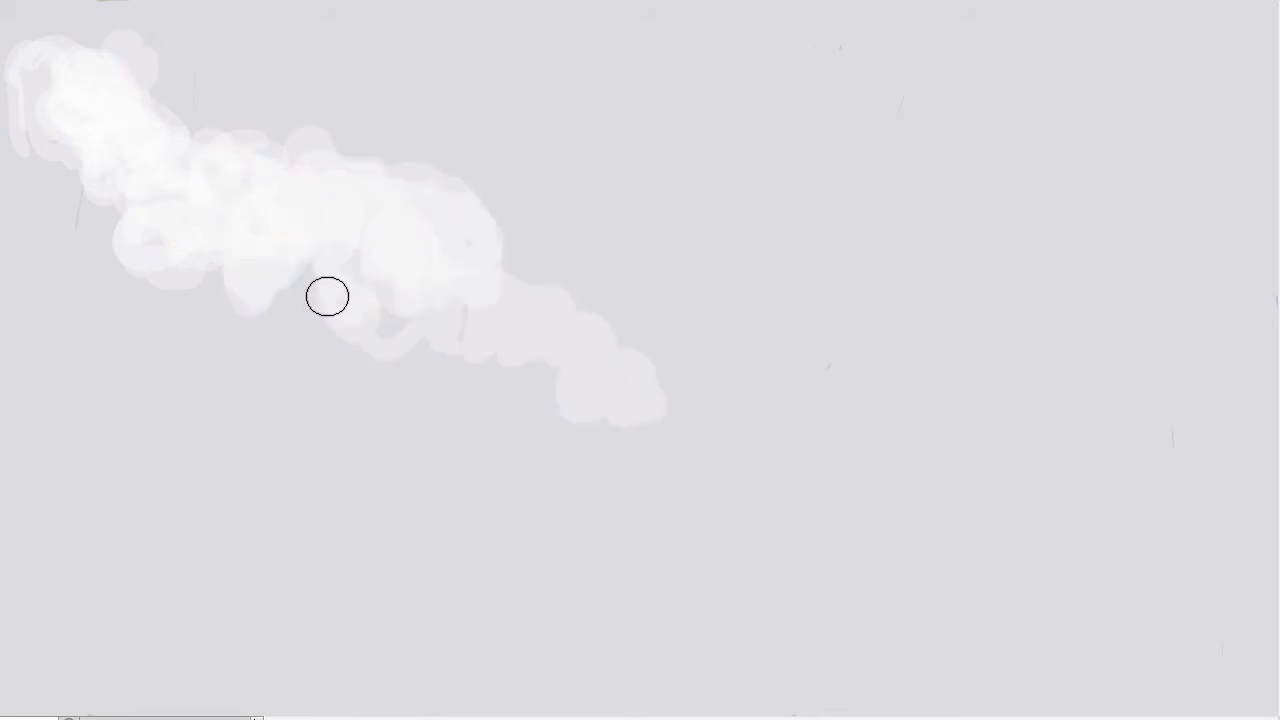
Paint soft white cloud masses in the upper left, middle, lower right and top right.
mouse_move(660, 262)
mouse_down()
mouse_move(1037, 301)
mouse_move(889, 220)
mouse_move(957, 246)
mouse_move(711, 237)
mouse_move(1066, 283)
mouse_move(446, 303)
mouse_up()
drag(575, 250, 482, 276)
mouse_move(1066, 500)
mouse_down()
mouse_move(783, 460)
mouse_move(837, 460)
mouse_move(917, 426)
mouse_move(1092, 566)
mouse_move(820, 514)
mouse_move(1134, 549)
mouse_up()
mouse_move(1260, 105)
mouse_down()
mouse_move(1167, 77)
mouse_move(1246, 103)
mouse_move(1151, 114)
mouse_move(1262, 160)
mouse_up()
drag(1020, 540, 1150, 565)
Shade the cloud undersides with lavender-grey and add light grey streaks along the bottom.
mouse_move(50, 167)
mouse_down()
mouse_move(74, 143)
mouse_move(131, 169)
mouse_move(34, 103)
mouse_move(231, 263)
mouse_move(146, 271)
mouse_move(266, 151)
mouse_move(251, 297)
mouse_move(231, 282)
mouse_move(289, 363)
mouse_move(83, 314)
mouse_move(77, 246)
mouse_move(30, 227)
mouse_move(57, 149)
mouse_move(334, 337)
mouse_move(460, 374)
mouse_move(696, 387)
mouse_move(369, 143)
mouse_move(526, 266)
mouse_move(749, 303)
mouse_move(873, 262)
mouse_move(626, 191)
mouse_move(960, 146)
mouse_move(877, 346)
mouse_move(766, 353)
mouse_move(1057, 360)
mouse_move(900, 257)
mouse_move(1154, 569)
mouse_move(978, 549)
mouse_move(754, 494)
mouse_move(871, 346)
mouse_move(774, 340)
mouse_up()
mouse_move(1181, 146)
mouse_down()
mouse_move(980, 146)
mouse_move(1026, 671)
mouse_move(1245, 675)
mouse_up()
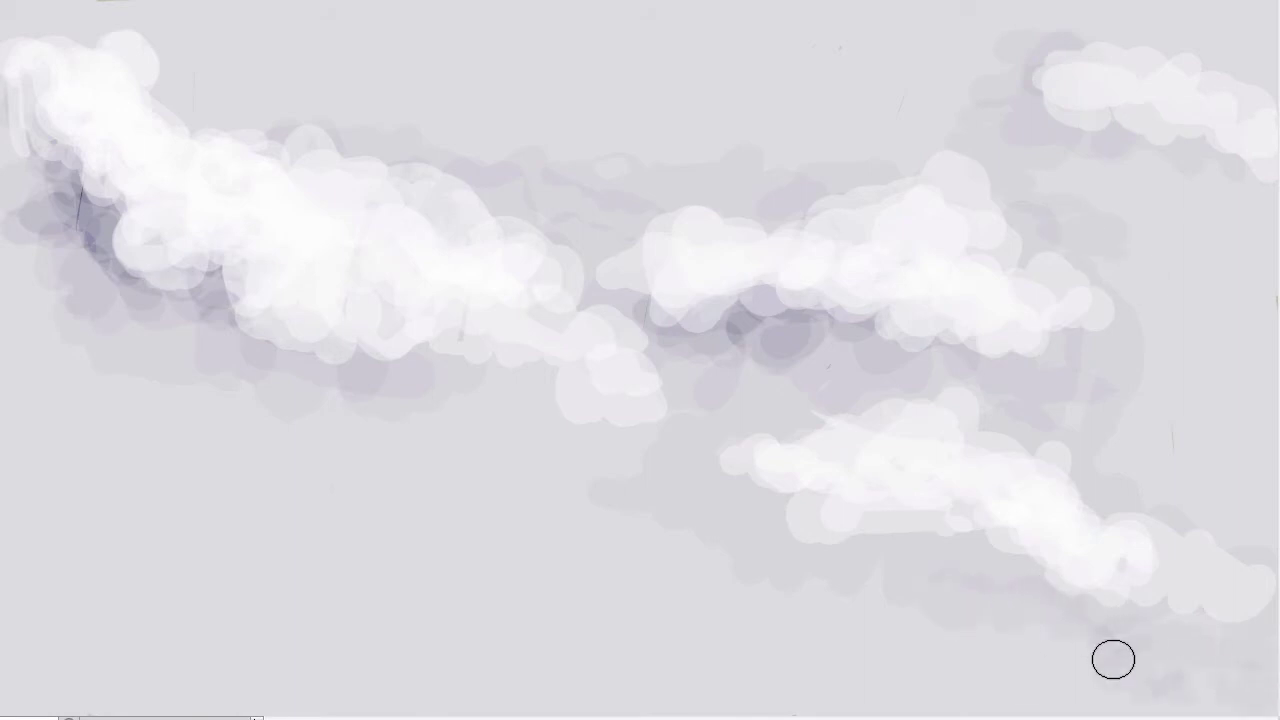
mouse_move(774, 500)
mouse_down()
mouse_move(791, 514)
mouse_move(798, 499)
mouse_up()
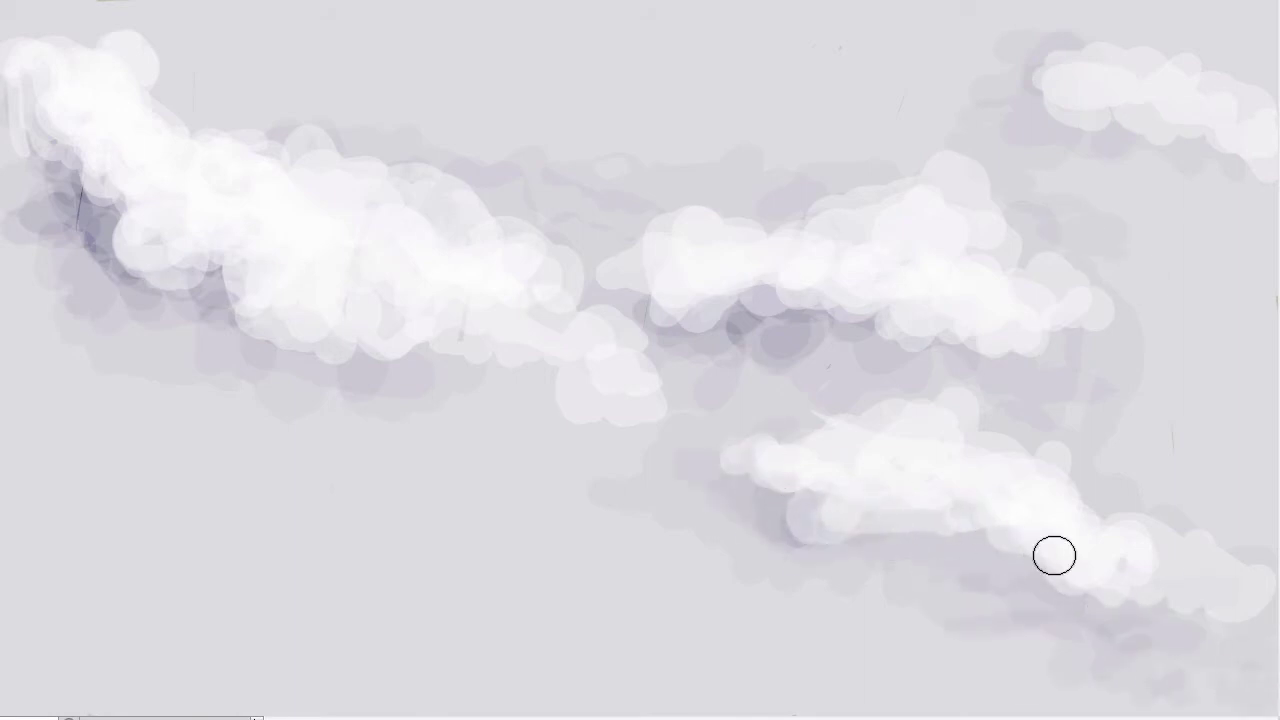
mouse_move(151, 356)
mouse_down()
mouse_move(366, 469)
mouse_move(669, 600)
mouse_move(1146, 689)
mouse_move(380, 627)
mouse_move(466, 437)
mouse_move(29, 297)
mouse_move(171, 611)
mouse_move(42, 468)
mouse_move(17, 171)
mouse_move(406, 446)
mouse_move(107, 169)
mouse_move(651, 449)
mouse_move(306, 469)
mouse_move(14, 331)
mouse_move(4, 363)
mouse_move(26, 346)
mouse_move(49, 434)
mouse_move(129, 463)
mouse_move(125, 499)
mouse_move(369, 400)
mouse_move(497, 366)
mouse_move(771, 477)
mouse_move(463, 570)
mouse_move(314, 491)
mouse_up()
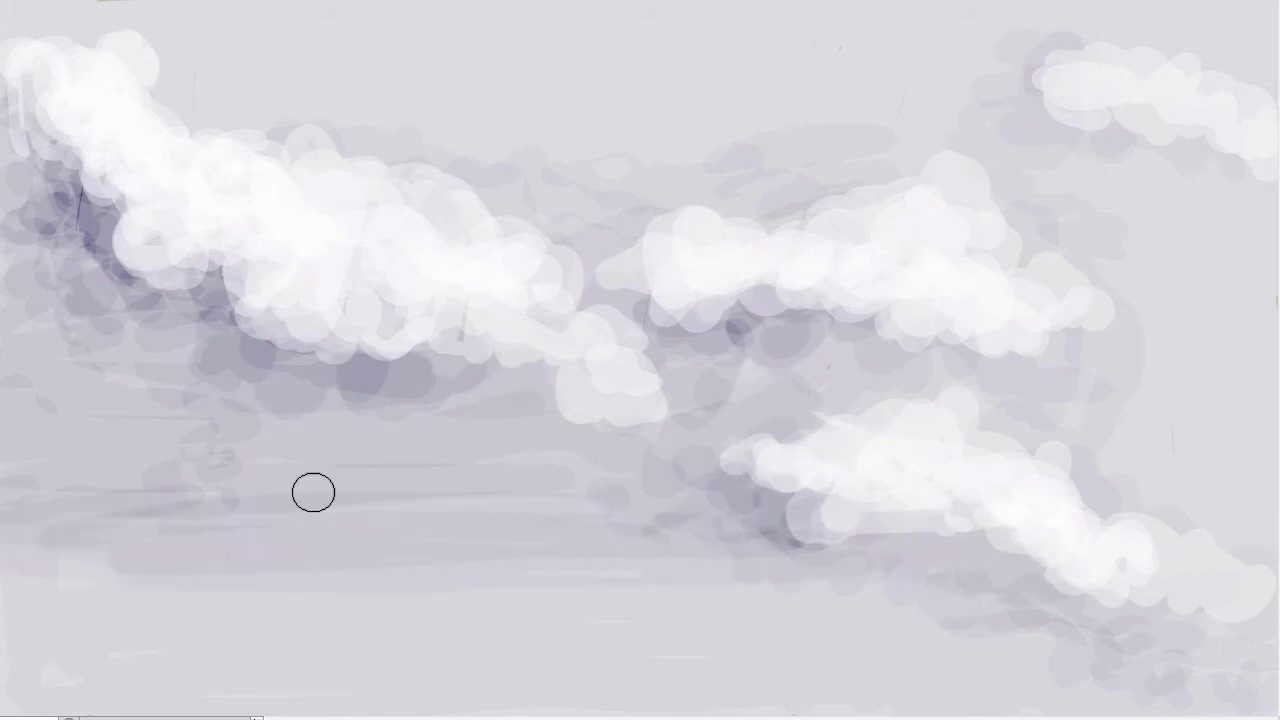
Dab purple-grey haze in the lower-left sky and sweep white cloud strokes across the middle band.
click(477, 440)
mouse_move(170, 415)
mouse_down()
mouse_move(303, 437)
mouse_move(20, 394)
mouse_move(91, 347)
mouse_move(97, 360)
mouse_move(186, 354)
mouse_move(160, 469)
mouse_move(84, 455)
mouse_move(786, 497)
mouse_move(610, 487)
mouse_move(589, 463)
mouse_move(1203, 457)
mouse_move(1030, 450)
mouse_up()
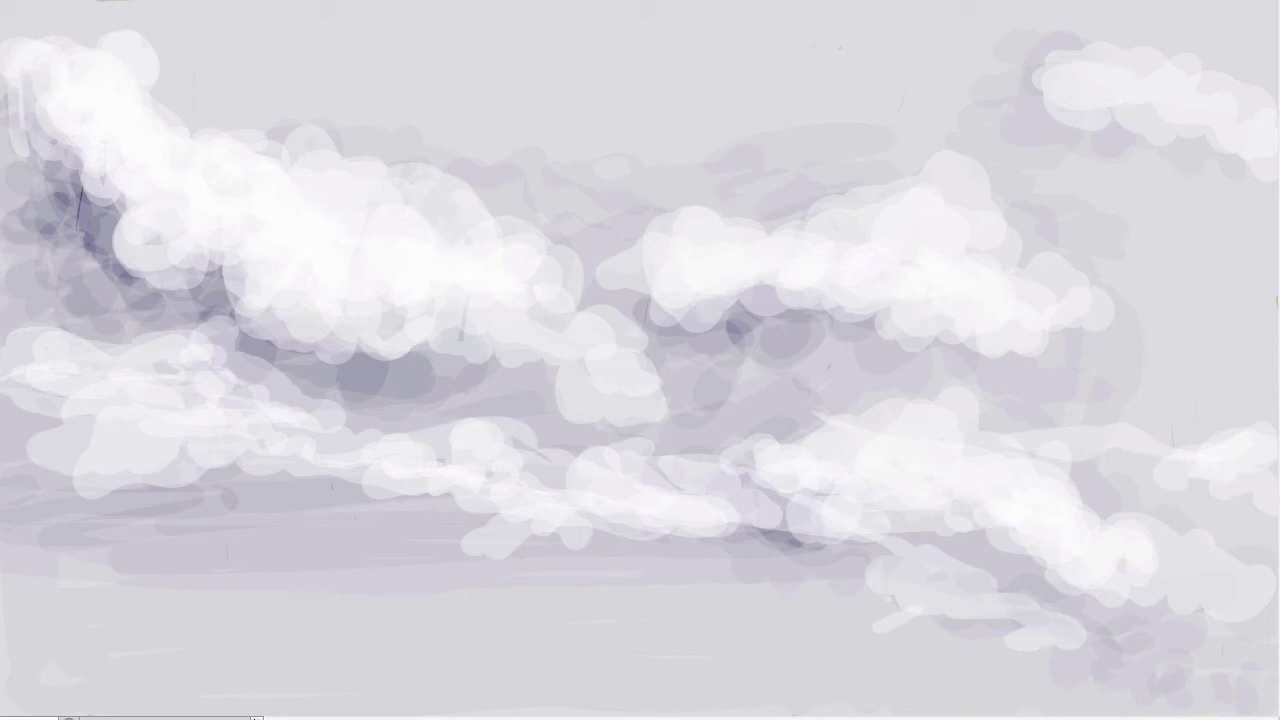
Deepen the purple-grey shading under the clouds with darker horizontal streaks across the sky.
mouse_move(830, 600)
mouse_down()
mouse_move(837, 571)
mouse_move(951, 523)
mouse_move(906, 511)
mouse_move(958, 601)
mouse_move(754, 529)
mouse_move(926, 617)
mouse_move(761, 493)
mouse_move(531, 411)
mouse_move(426, 417)
mouse_move(338, 357)
mouse_move(503, 377)
mouse_move(429, 437)
mouse_up()
mouse_move(720, 291)
mouse_down()
mouse_move(666, 300)
mouse_move(1074, 226)
mouse_move(1086, 143)
mouse_move(1217, 155)
mouse_move(1103, 137)
mouse_move(1237, 192)
mouse_up()
mouse_move(459, 671)
mouse_down()
mouse_move(971, 654)
mouse_move(1231, 694)
mouse_up()
mouse_move(1245, 378)
mouse_down()
mouse_move(669, 380)
mouse_move(988, 423)
mouse_move(214, 523)
mouse_move(789, 551)
mouse_move(8, 578)
mouse_up()
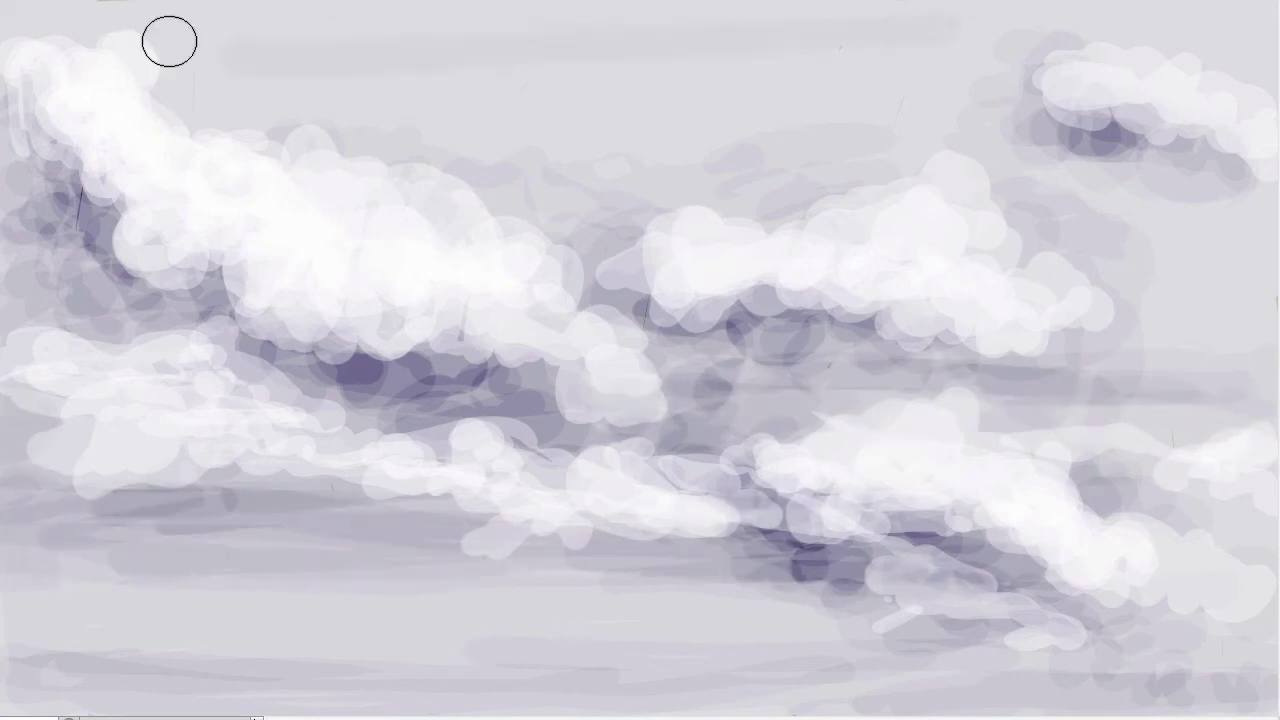
mouse_move(169, 40)
mouse_down()
mouse_move(14, 51)
mouse_move(349, 143)
mouse_move(935, 430)
mouse_up()
Draw thin black wildflower stems with flower heads rising from the lower left.
mouse_move(313, 710)
mouse_down()
mouse_move(310, 674)
mouse_move(397, 340)
mouse_up()
drag(372, 703, 430, 518)
drag(481, 554, 535, 318)
drag(186, 710, 127, 383)
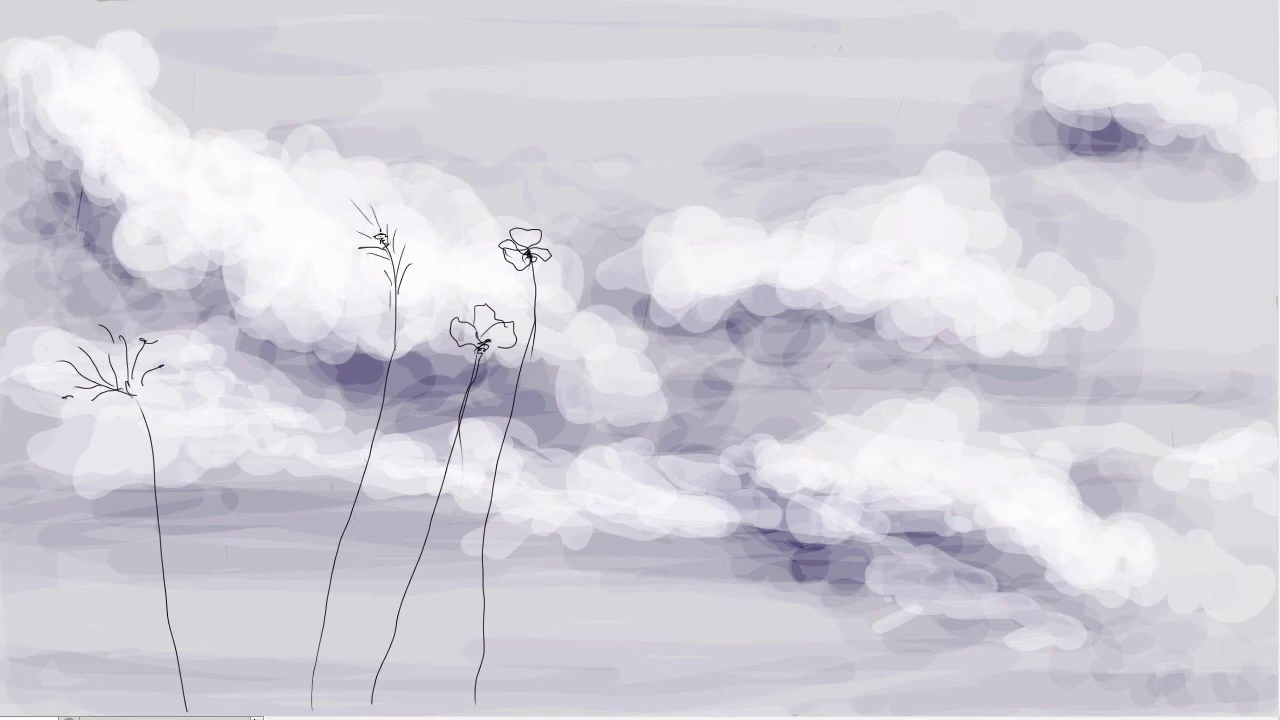
Add two more black stems, then dab white lace-like blossoms onto the left flower heads.
drag(270, 365, 297, 706)
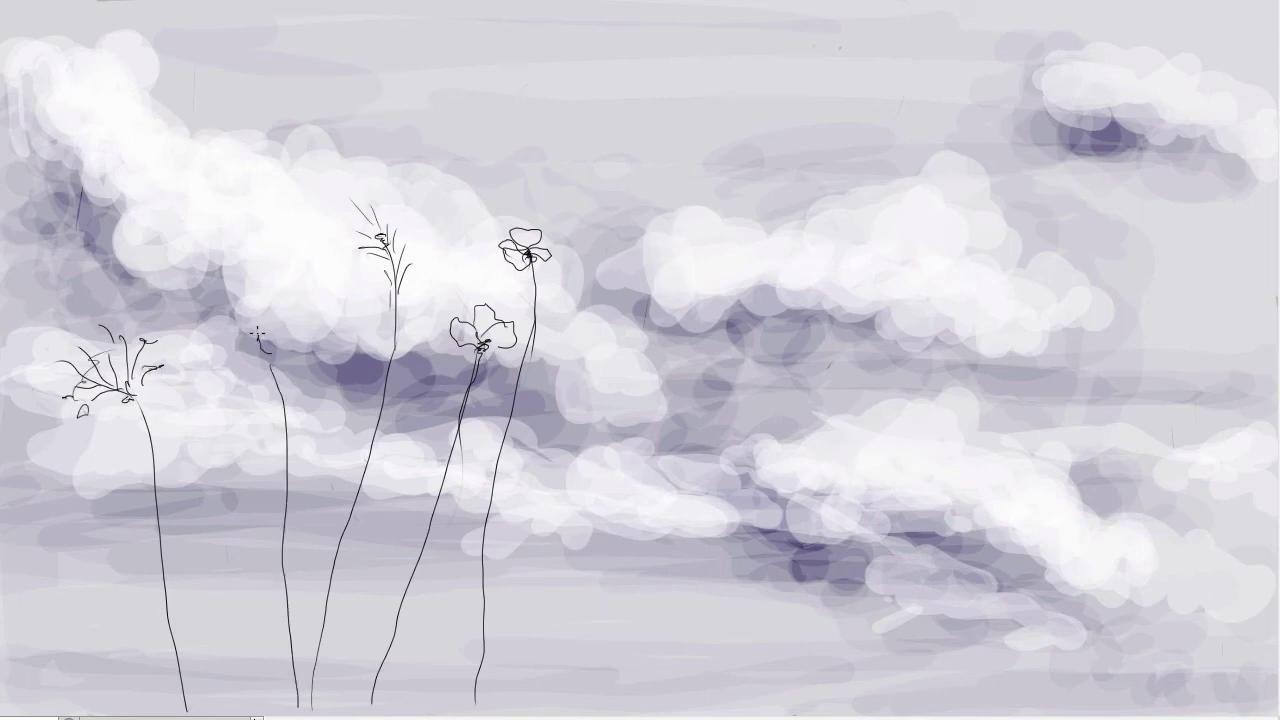
drag(548, 710, 562, 414)
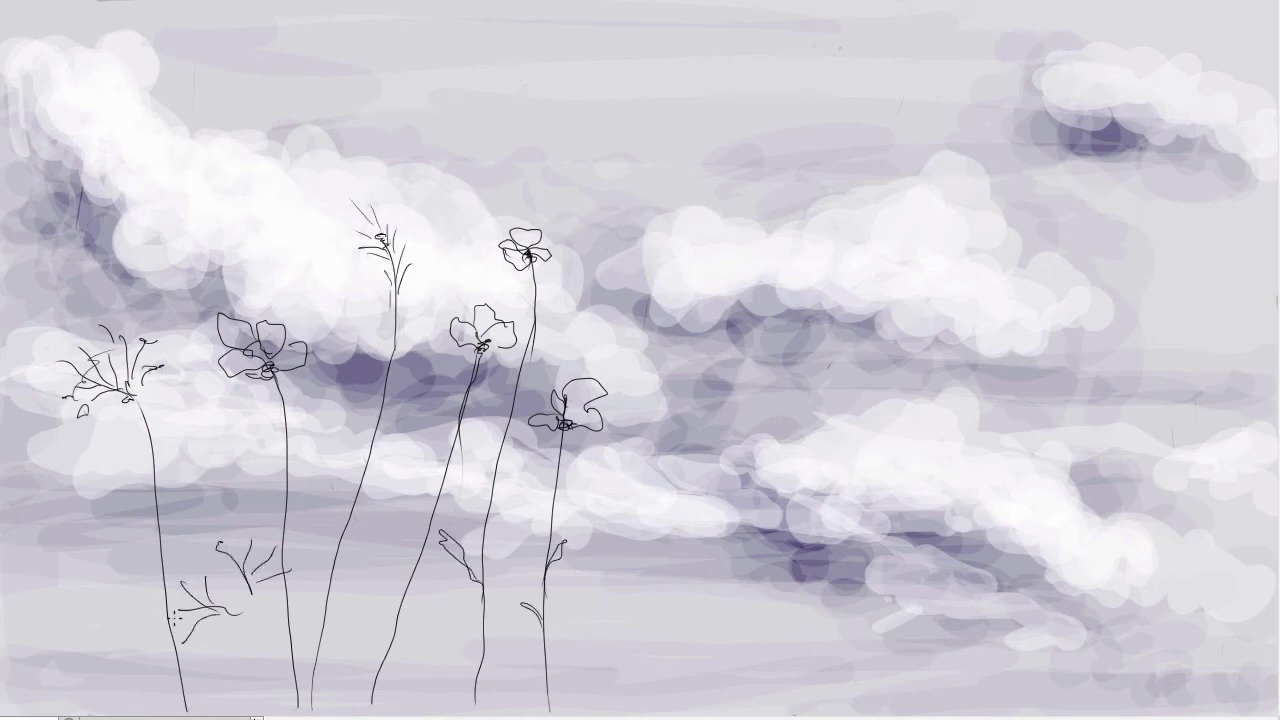
mouse_move(100, 332)
mouse_down()
mouse_move(155, 333)
mouse_move(58, 362)
mouse_move(186, 366)
mouse_up()
mouse_move(95, 384)
mouse_down()
mouse_move(66, 415)
mouse_move(40, 388)
mouse_up()
mouse_move(228, 540)
mouse_down()
mouse_move(268, 548)
mouse_move(288, 584)
mouse_up()
Dab white blossom clusters around the lower-left flowers and in the lower-middle meadow.
mouse_move(205, 580)
mouse_down()
mouse_move(180, 605)
mouse_move(210, 598)
mouse_move(215, 640)
mouse_move(236, 645)
mouse_up()
drag(262, 606, 328, 635)
drag(280, 565, 305, 578)
mouse_move(138, 515)
mouse_down()
mouse_move(78, 520)
mouse_move(110, 545)
mouse_up()
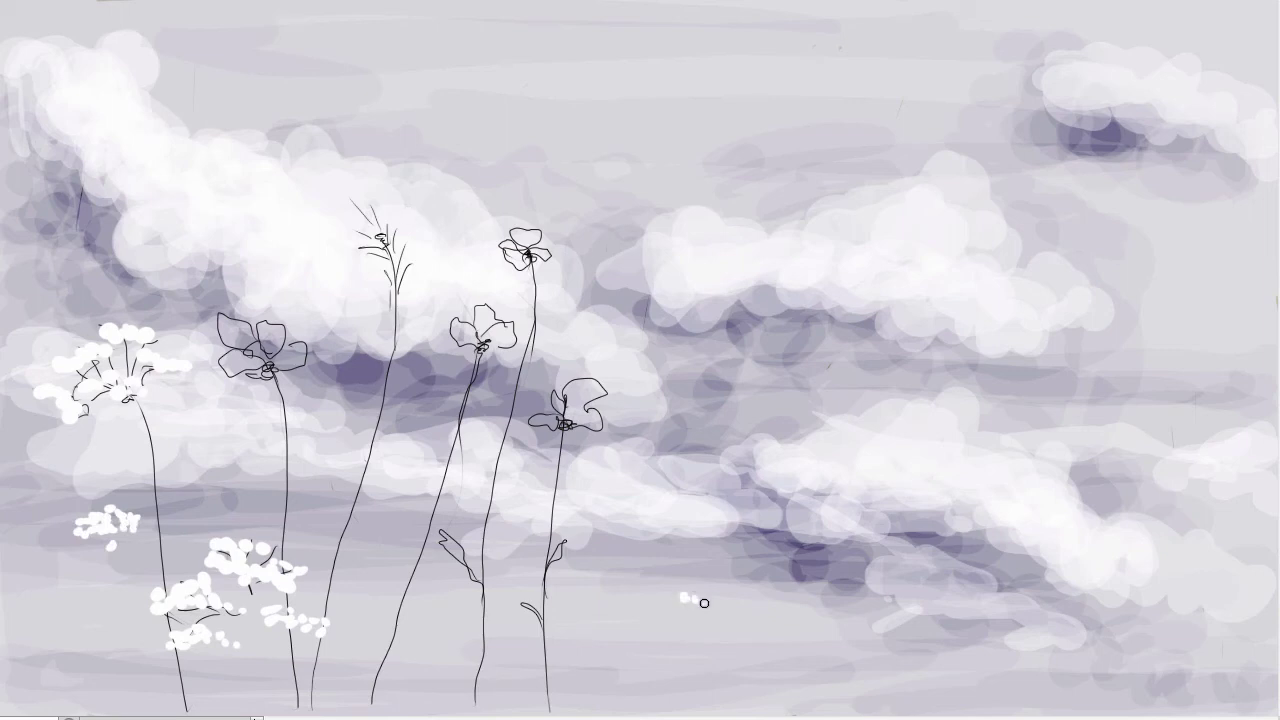
mouse_move(704, 603)
mouse_down()
mouse_move(658, 605)
mouse_move(778, 606)
mouse_up()
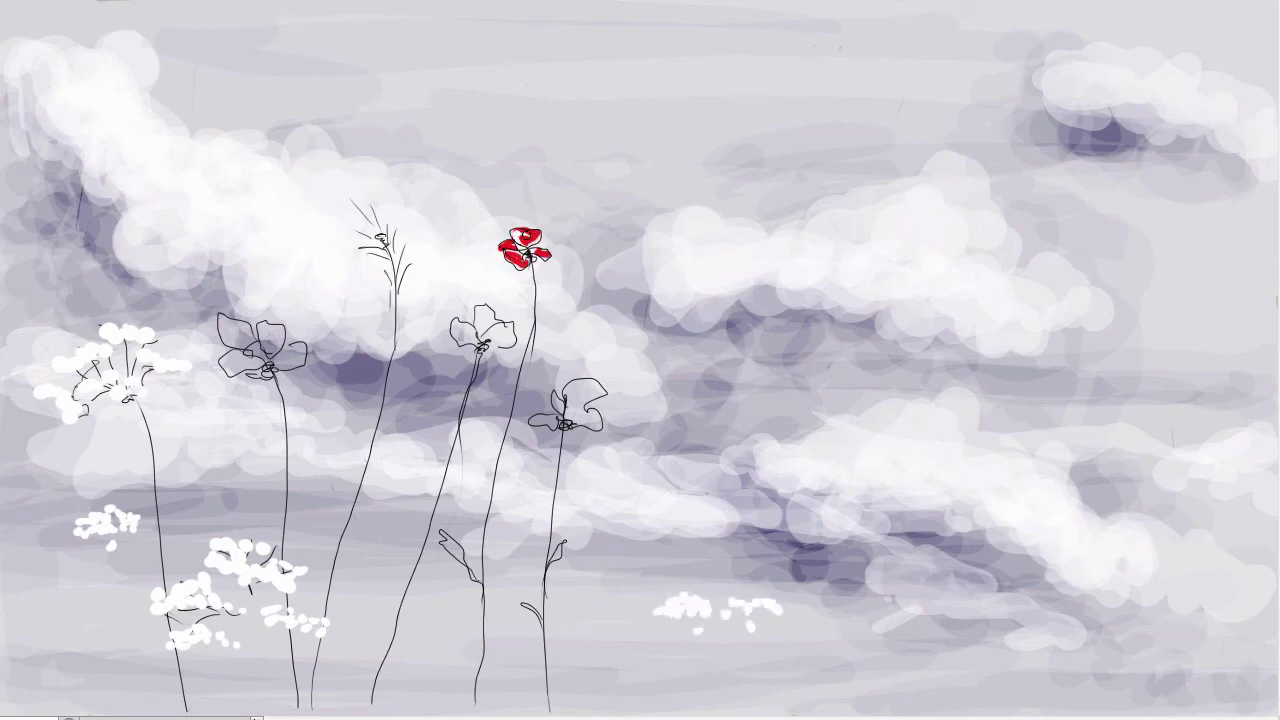
Fill the left, middle, right and top poppy outlines with red-orange.
mouse_move(478, 306)
mouse_down()
mouse_move(485, 338)
mouse_move(512, 342)
mouse_up()
drag(472, 325, 455, 328)
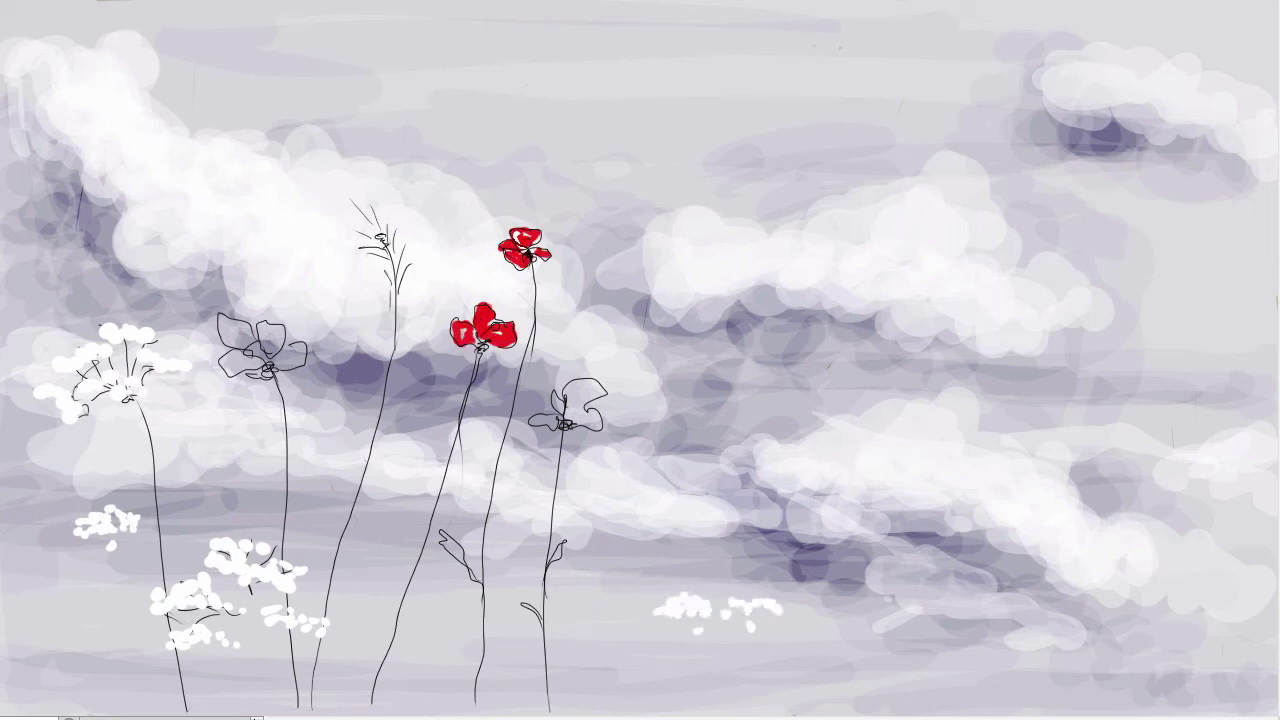
drag(530, 242, 550, 262)
mouse_move(560, 385)
mouse_down()
mouse_move(598, 425)
mouse_move(540, 420)
mouse_up()
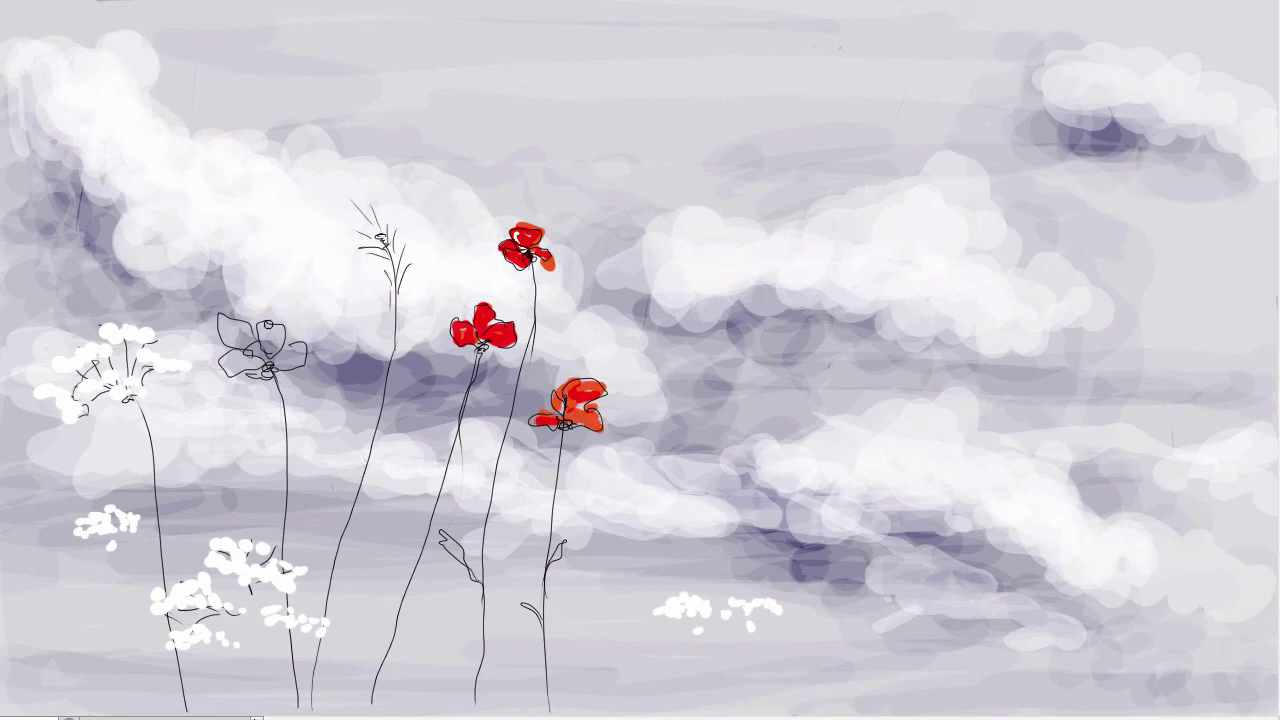
drag(266, 318, 284, 352)
mouse_move(228, 322)
mouse_down()
mouse_move(240, 372)
mouse_move(255, 372)
mouse_up()
Scatter loose red poppy blobs across the meadow and sky, deepening a few.
mouse_move(390, 472)
mouse_down()
mouse_move(420, 466)
mouse_move(422, 486)
mouse_up()
mouse_move(634, 515)
mouse_down()
mouse_move(662, 478)
mouse_move(655, 522)
mouse_move(672, 500)
mouse_up()
mouse_move(485, 500)
mouse_down()
mouse_move(515, 510)
mouse_move(505, 475)
mouse_move(478, 505)
mouse_up()
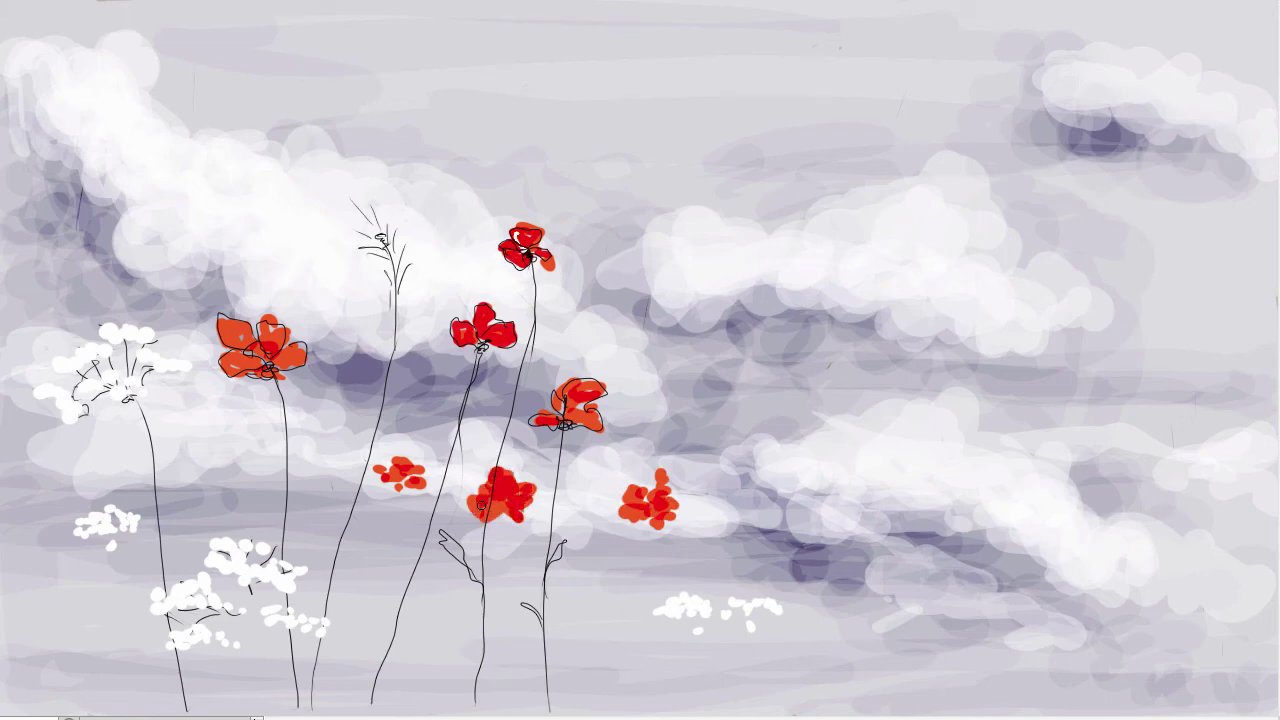
drag(640, 495, 662, 488)
mouse_move(60, 612)
mouse_down()
mouse_move(90, 610)
mouse_move(71, 612)
mouse_up()
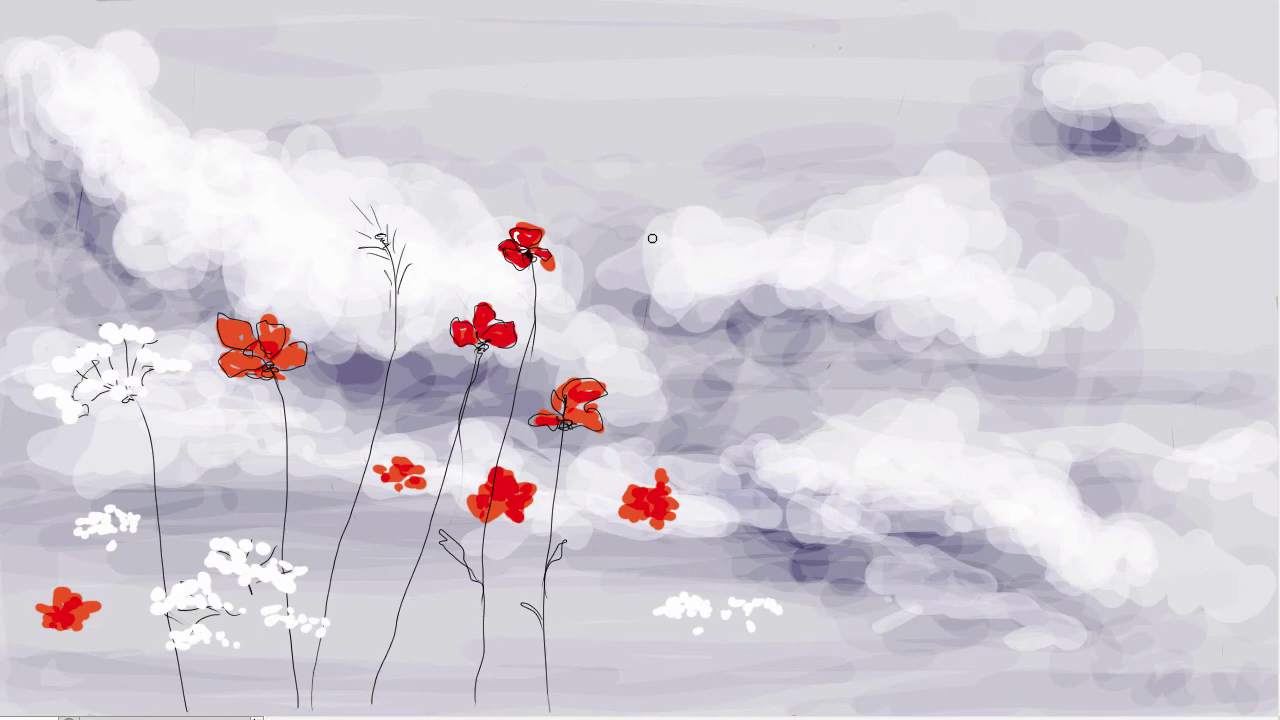
mouse_move(652, 238)
mouse_down()
mouse_move(685, 260)
mouse_move(640, 247)
mouse_up()
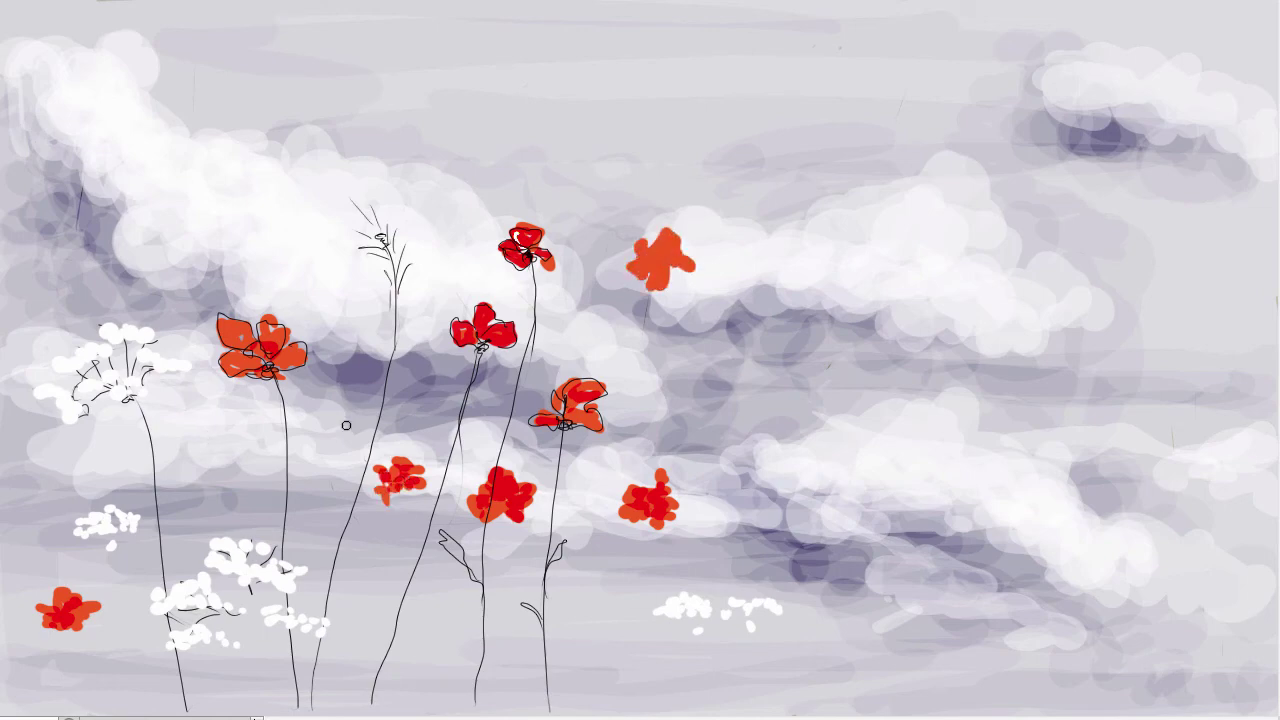
drag(346, 426, 295, 428)
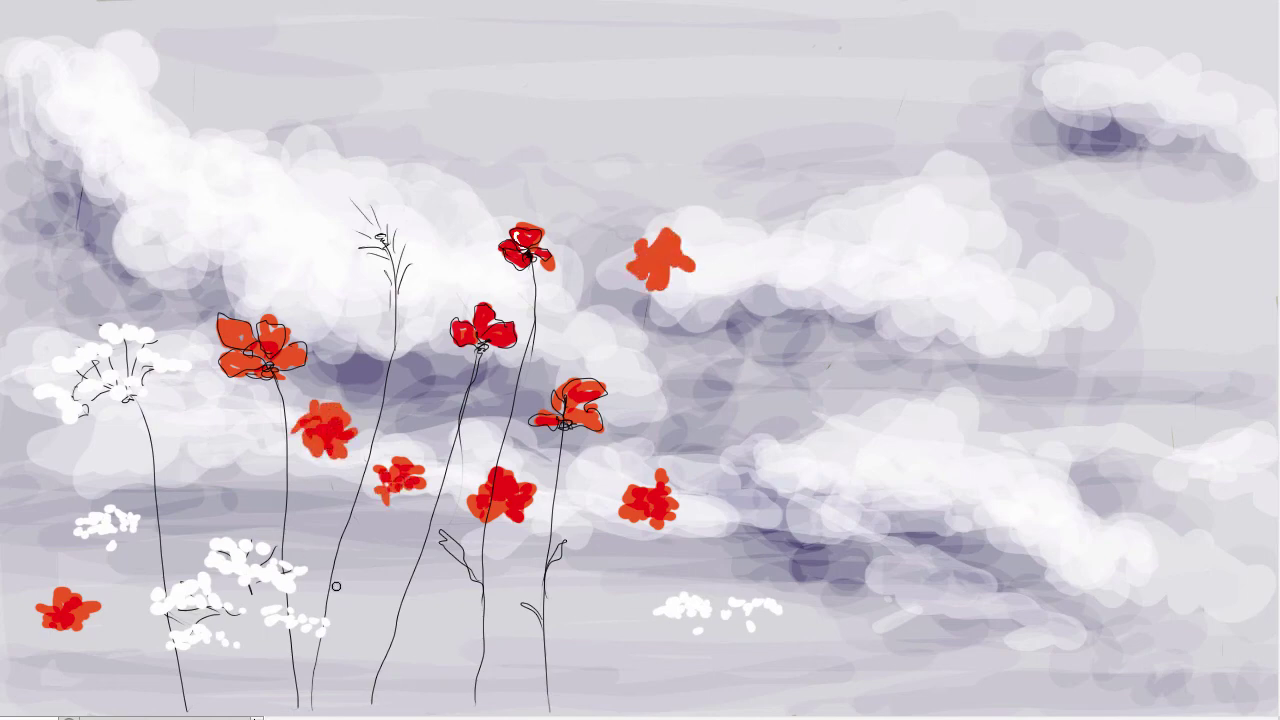
mouse_move(168, 515)
mouse_down()
mouse_move(210, 512)
mouse_move(220, 525)
mouse_move(170, 535)
mouse_up()
drag(385, 495, 412, 488)
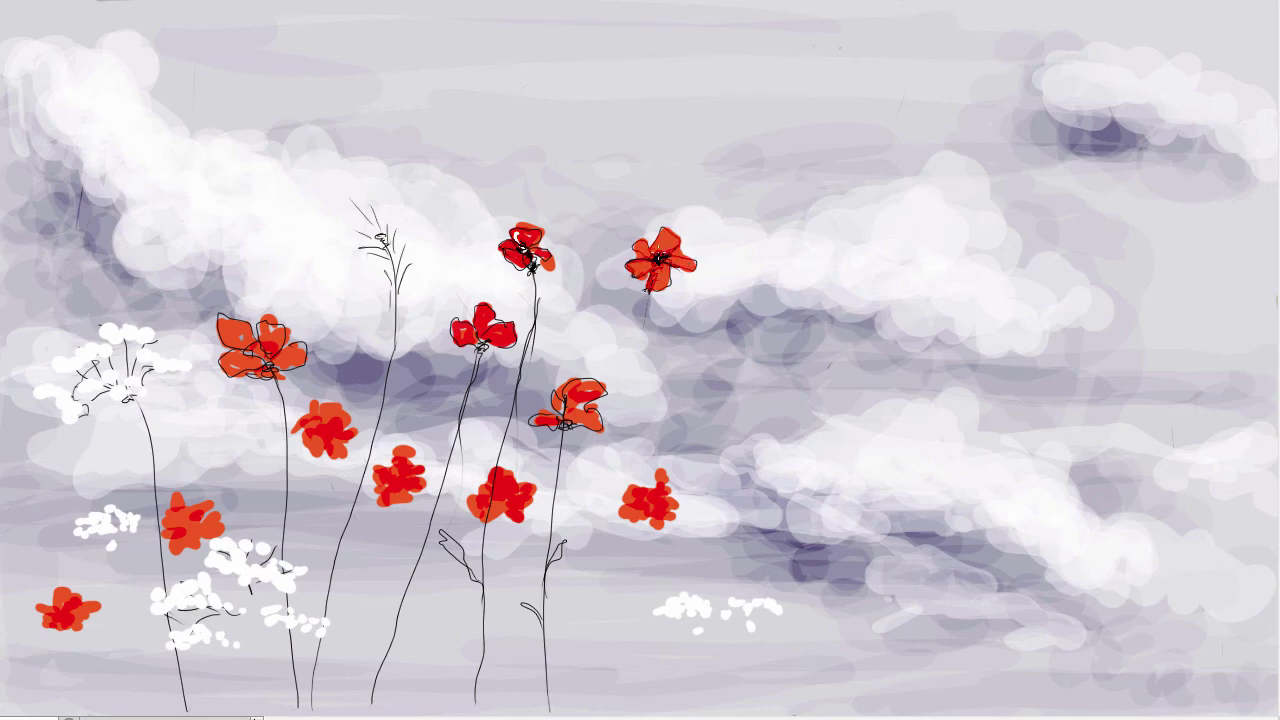
Draw thin black stems beneath the upper-right and lower-right poppies.
drag(650, 293, 558, 688)
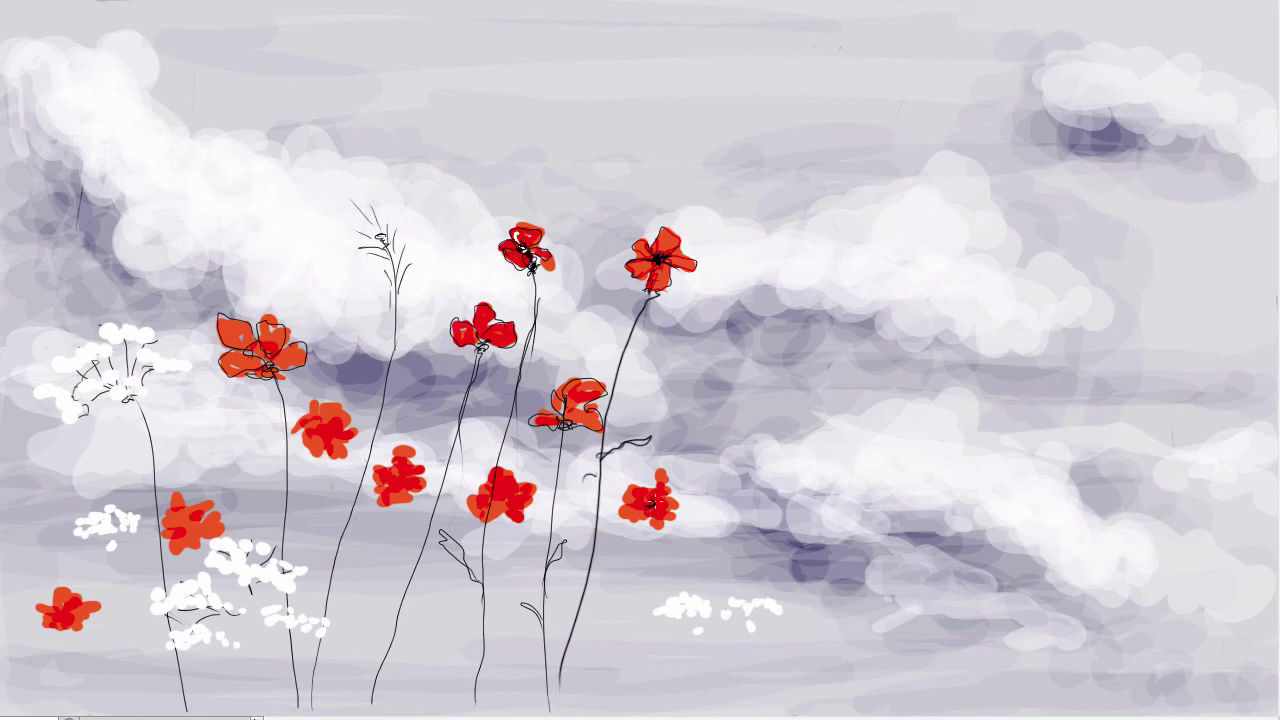
drag(628, 555, 603, 706)
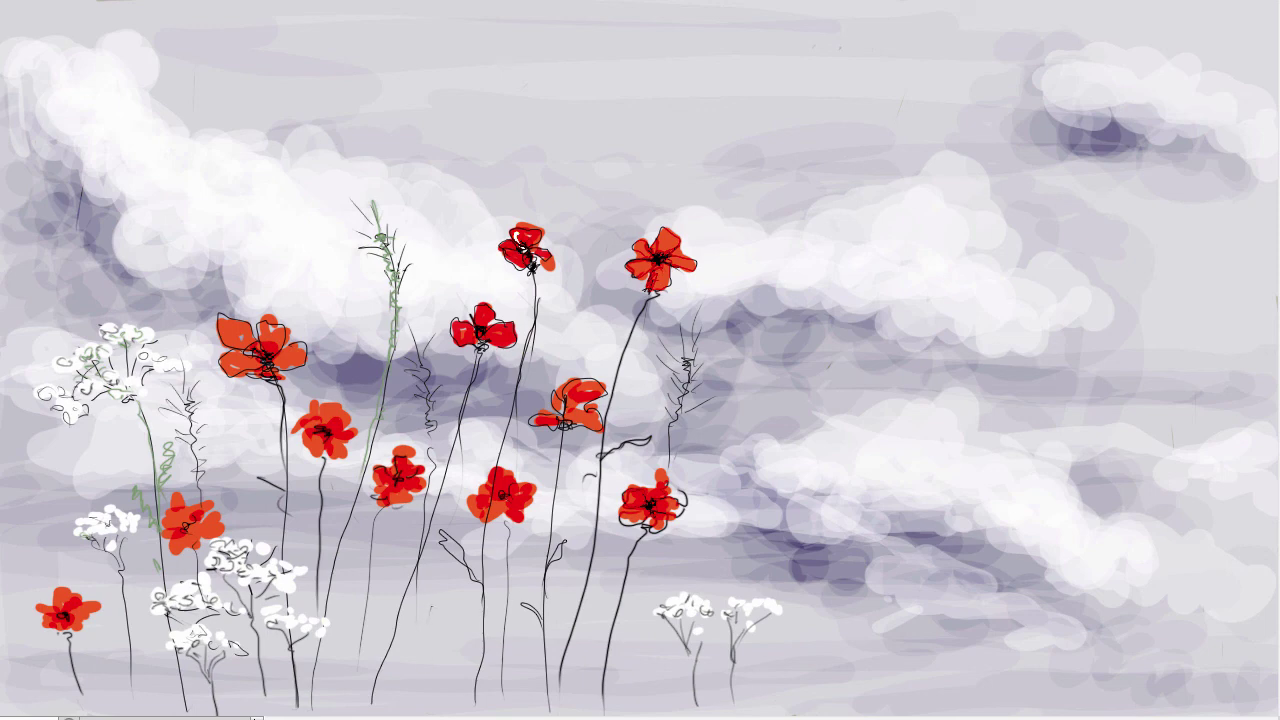
Write the date 5.07.20 and a handwritten signature in the bottom-right corner.
drag(1020, 620, 1014, 660)
drag(1045, 625, 1146, 560)
mouse_move(1125, 640)
mouse_down()
mouse_move(1145, 685)
mouse_move(1240, 515)
mouse_up()
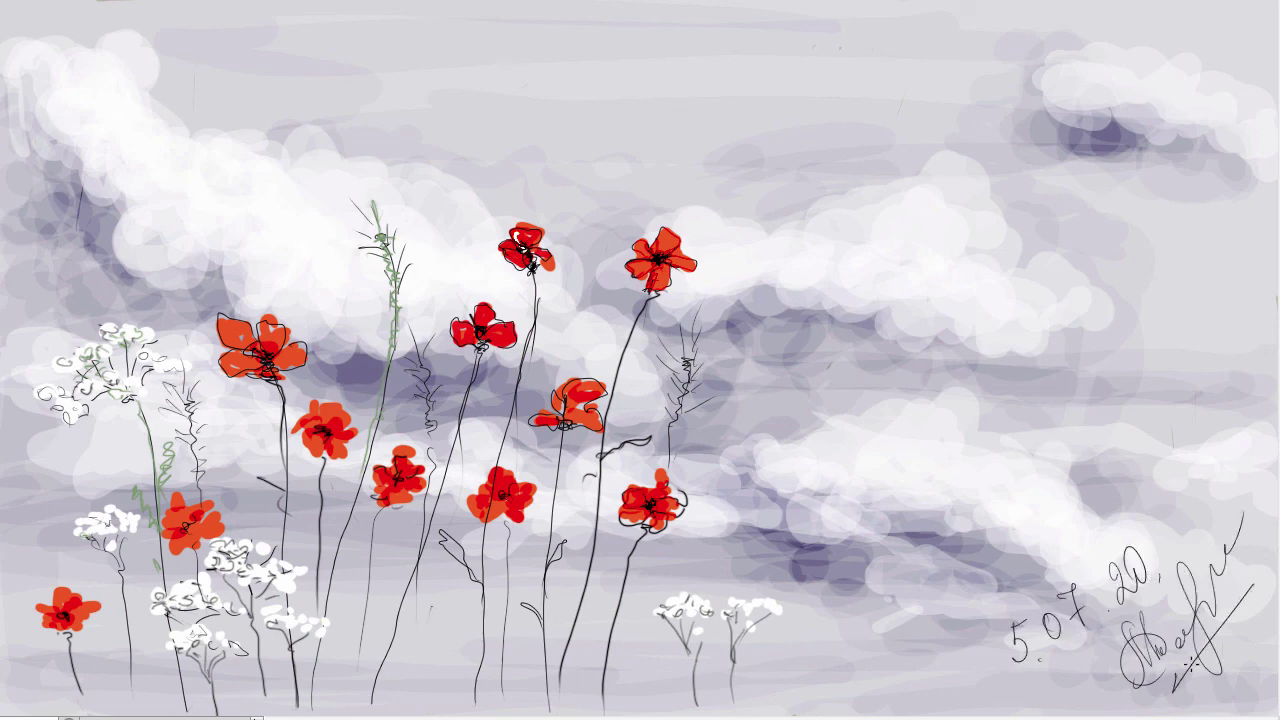